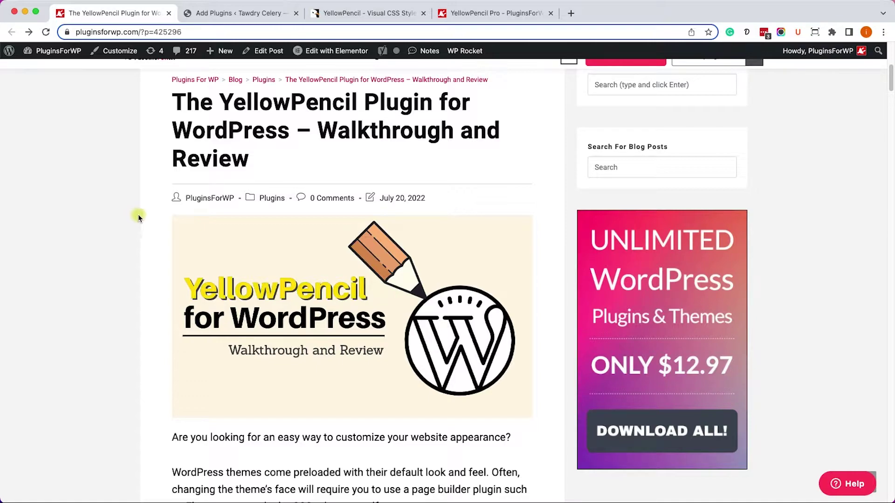
- Search the plugin directory for 'yellowpencil' and activate the Visual CSS Style Editor plugin
{"action": "left_click", "coordinate": [258, 17]}
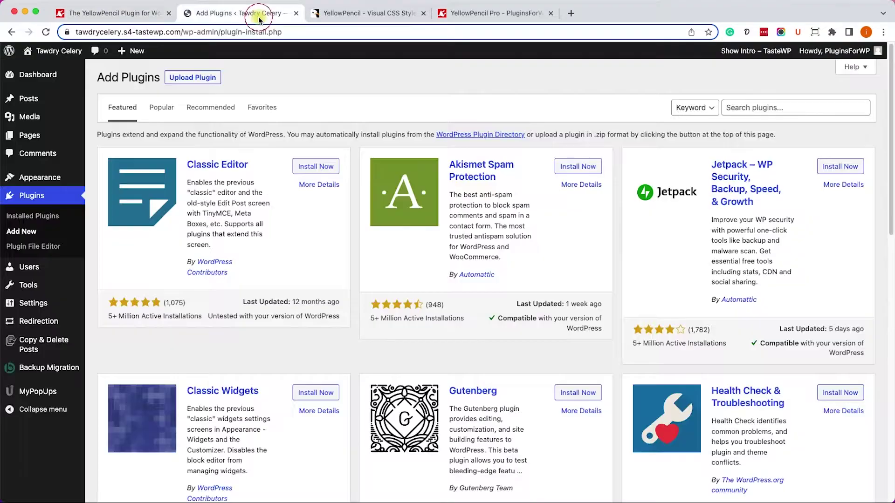
{"action": "left_click", "coordinate": [28, 233]}
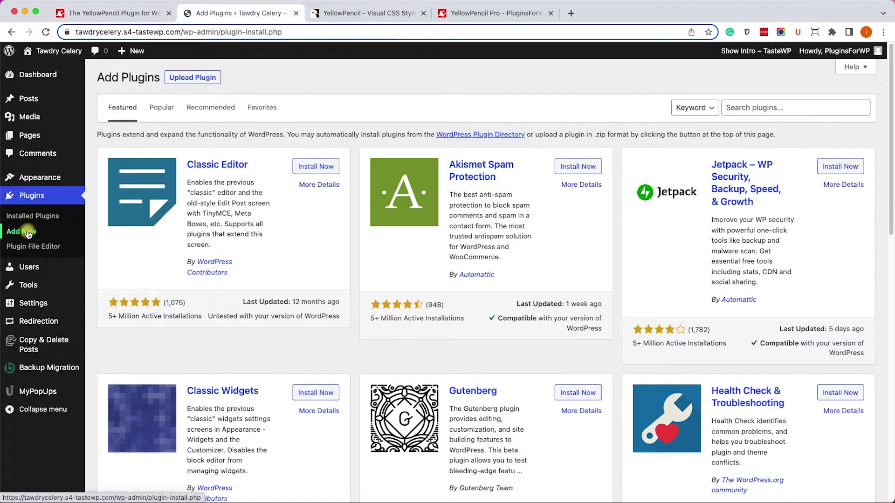
{"action": "left_click", "coordinate": [766, 105]}
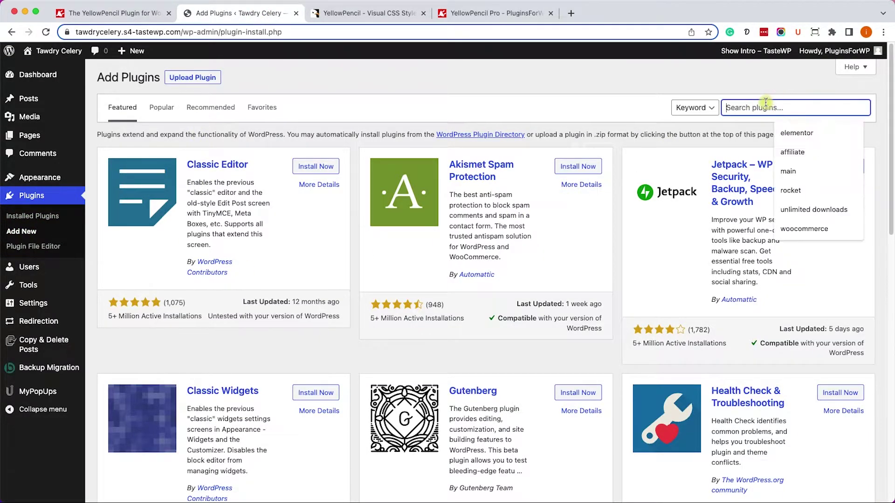
{"action": "type", "text": "yellow"}
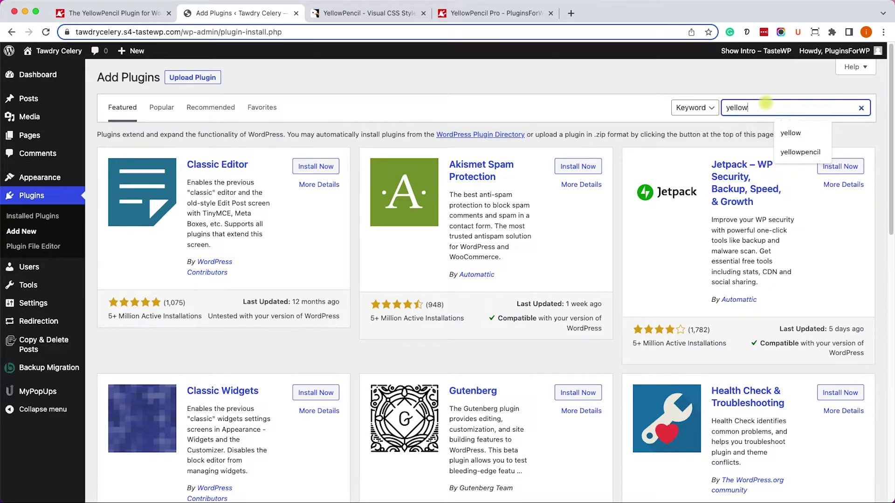
{"action": "type", "text": "pencil"}
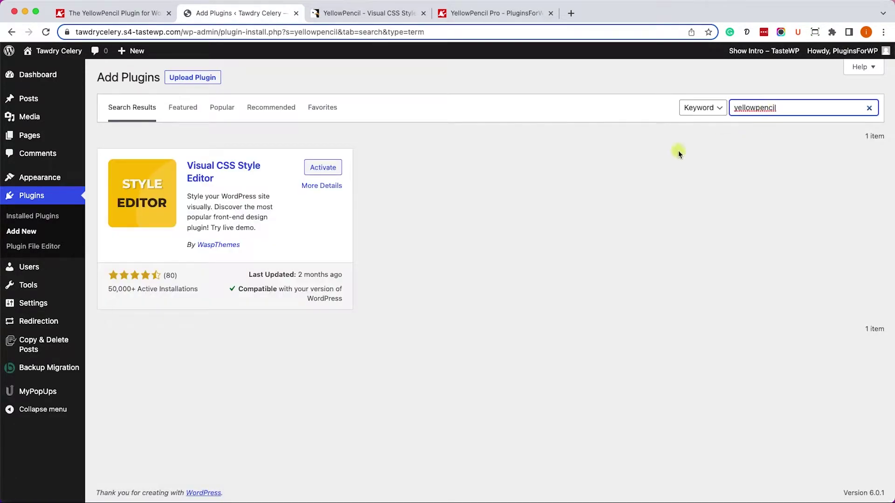
{"action": "left_click", "coordinate": [326, 168]}
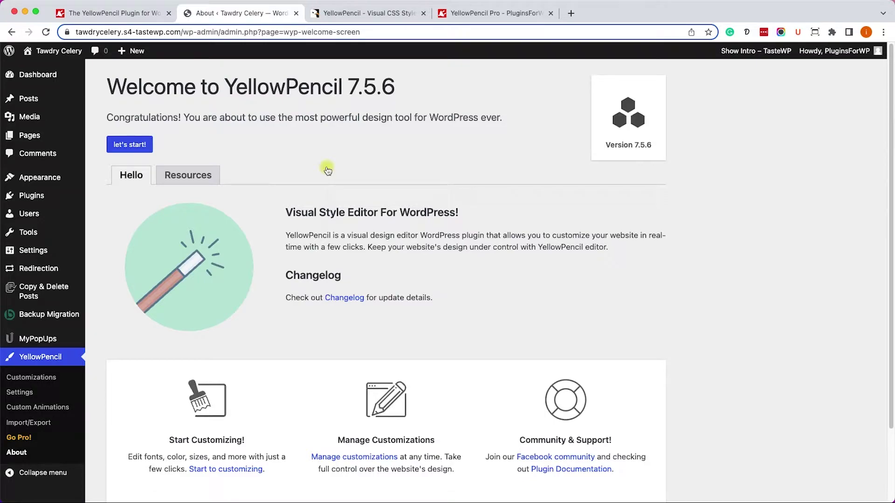
- Open Sample Page for editing from the All Pages list
{"action": "mouse_move", "coordinate": [32, 136]}
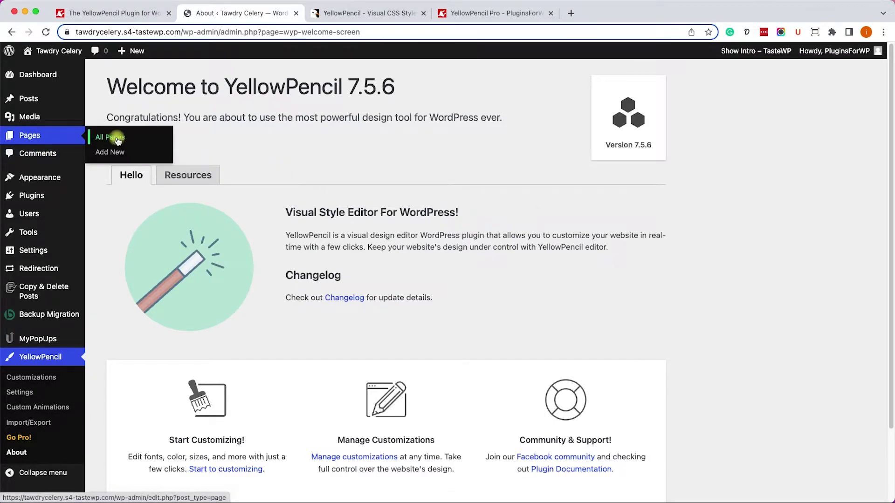
{"action": "left_click", "coordinate": [121, 139]}
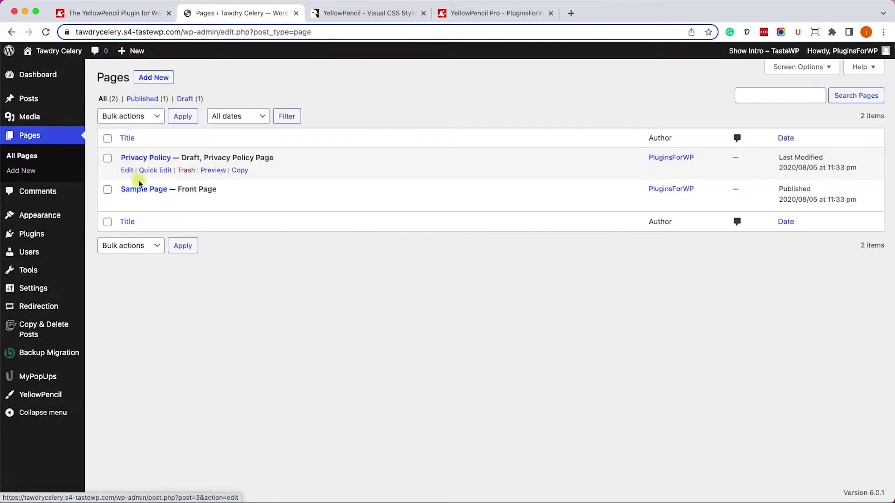
{"action": "left_click", "coordinate": [130, 202]}
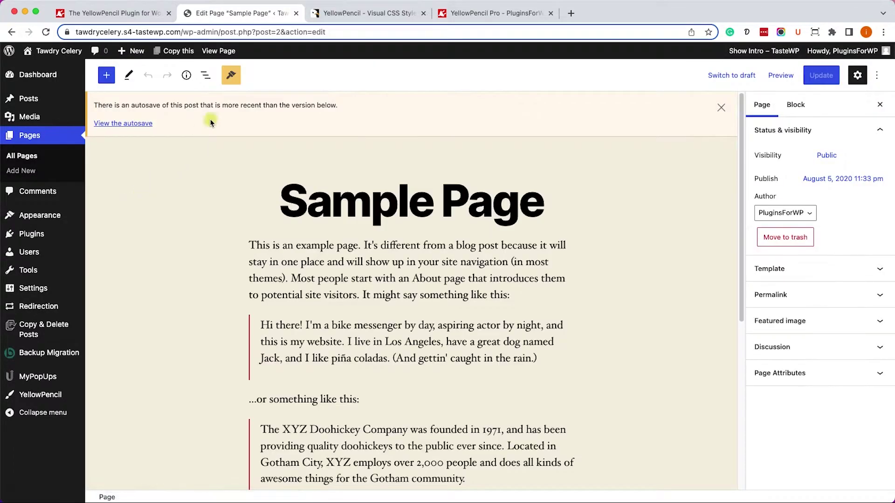
- Launch YellowPencil's visual editor from the Sample Page's block editor toolbar
{"action": "left_click", "coordinate": [230, 77]}
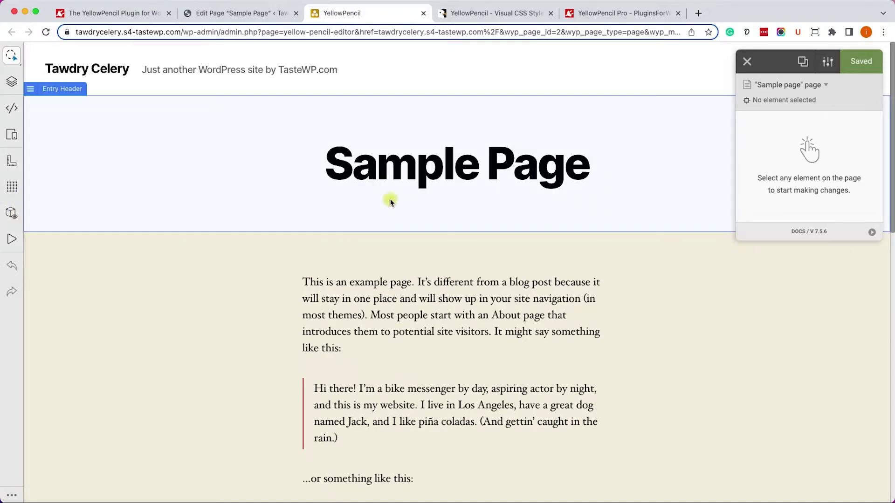
- Select the page's paragraphs and raise their Font Size from 21 px to 27 px
{"action": "left_click", "coordinate": [423, 302]}
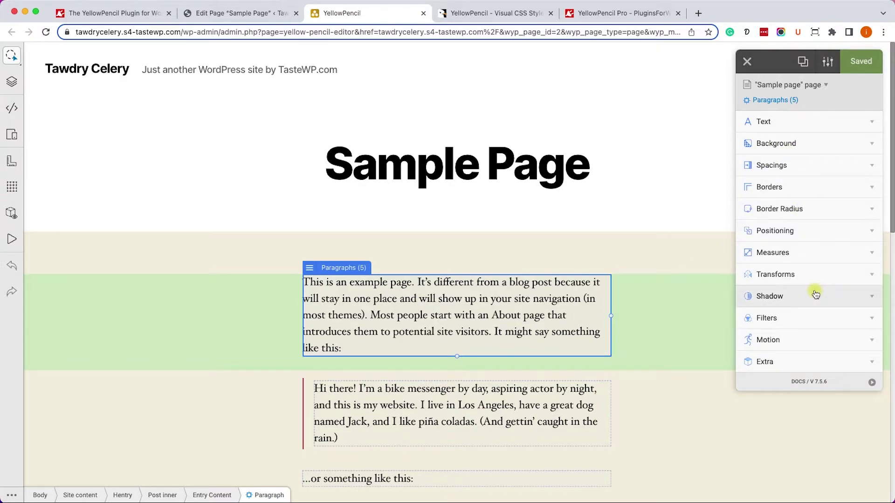
{"action": "left_click", "coordinate": [835, 145]}
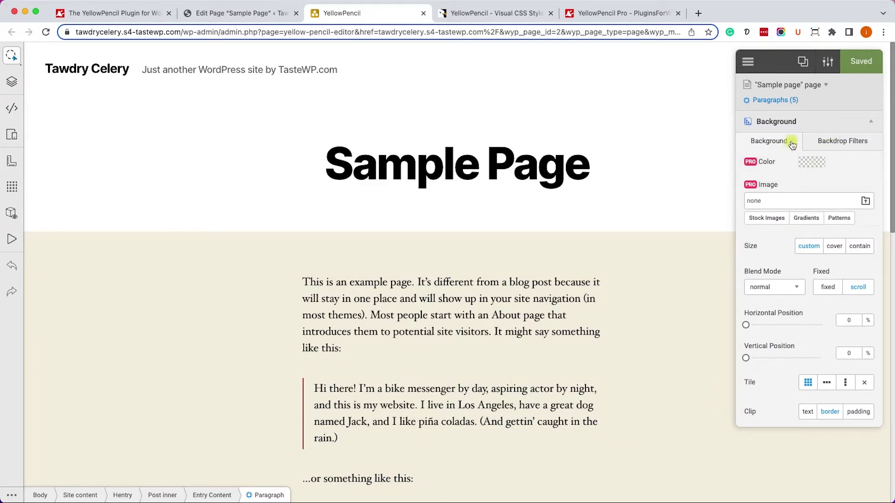
{"action": "left_click", "coordinate": [792, 122]}
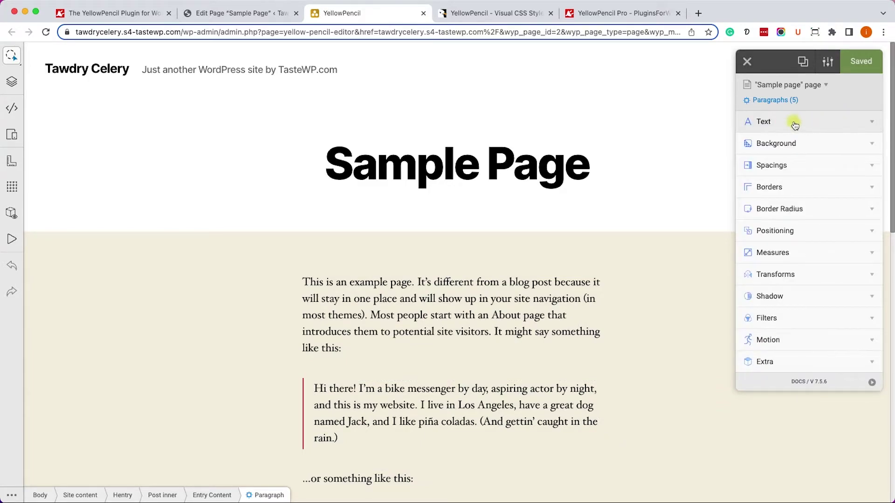
{"action": "left_click", "coordinate": [794, 123]}
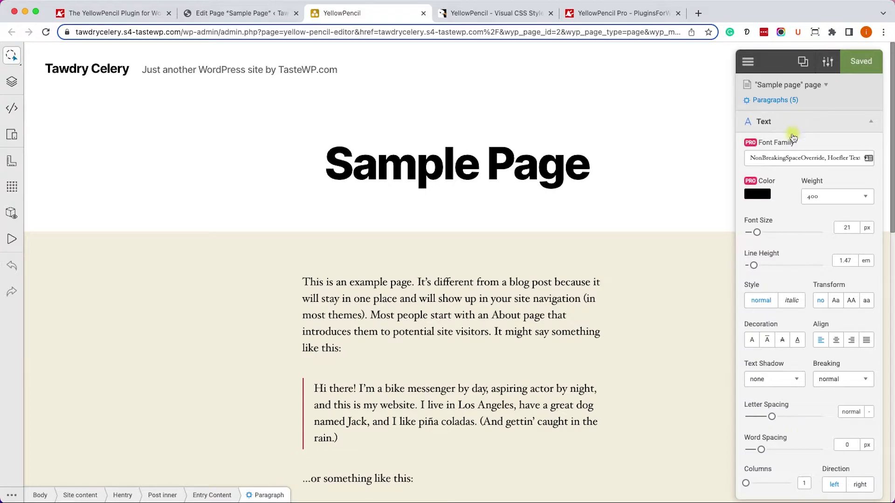
{"action": "left_click_drag", "start_coordinate": [758, 234], "coordinate": [765, 234]}
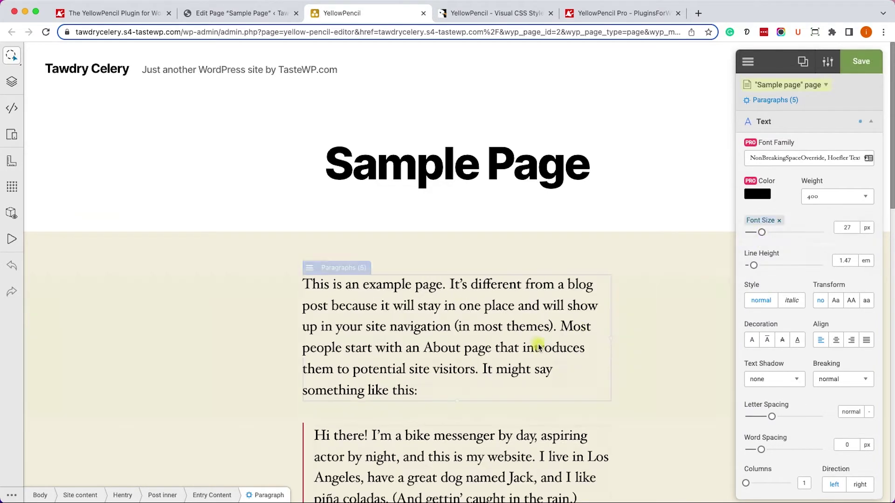
{"action": "scroll", "coordinate": [491, 345], "scroll_direction": "down", "scroll_amount": 1}
{"action": "scroll", "coordinate": [492, 345], "scroll_direction": "down", "scroll_amount": 8}
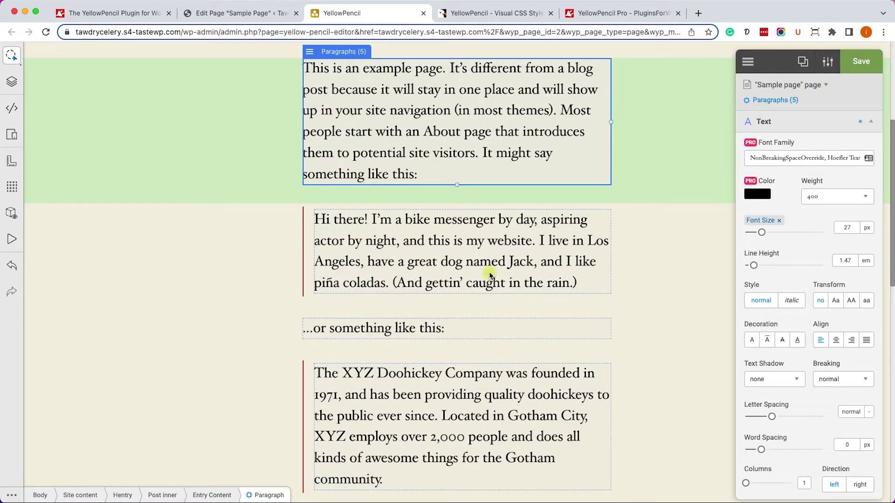
{"action": "scroll", "coordinate": [476, 251], "scroll_direction": "down", "scroll_amount": 2}
{"action": "scroll", "coordinate": [476, 270], "scroll_direction": "up", "scroll_amount": 9}
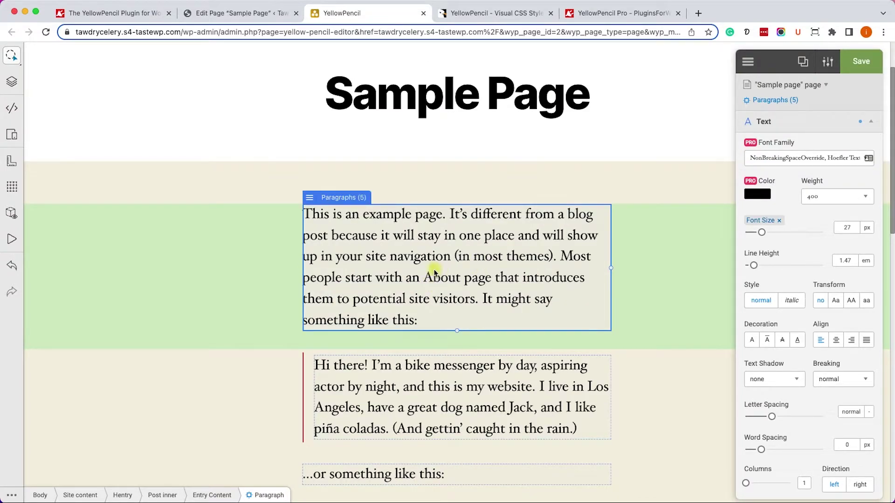
- Undo the 27 px change, set only the first paragraph to 24 px, and save
{"action": "left_click", "coordinate": [13, 275]}
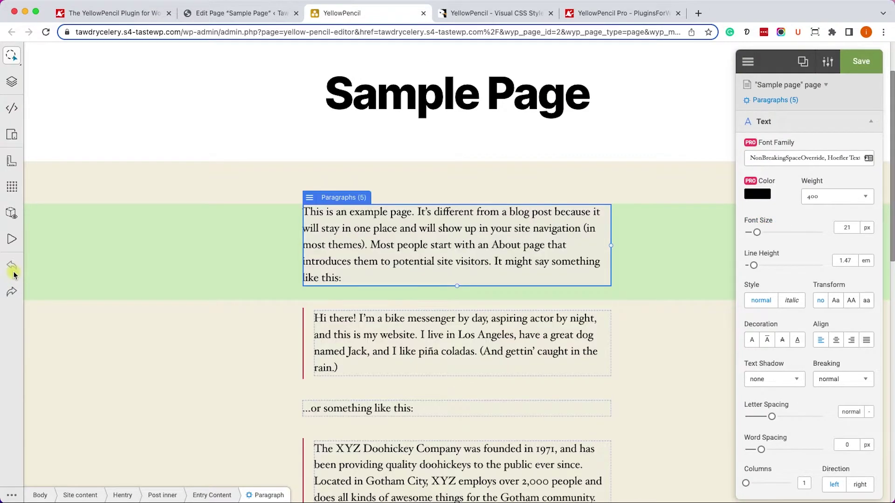
{"action": "left_click", "coordinate": [780, 104]}
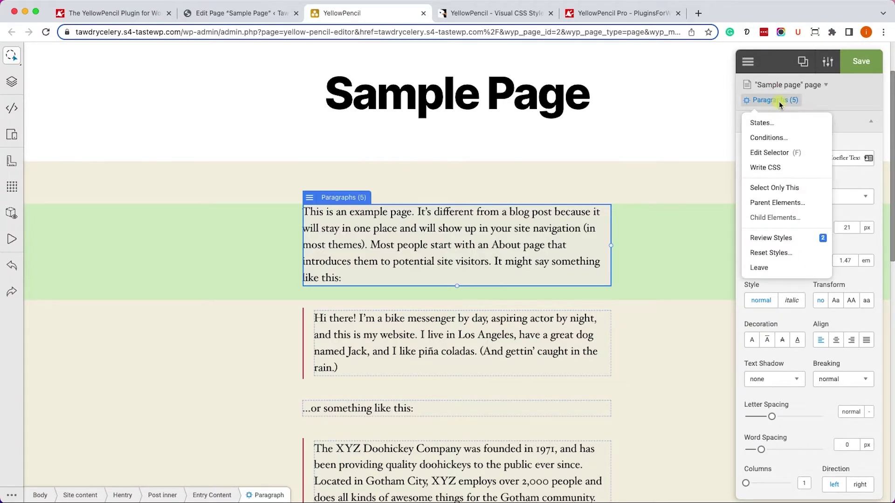
{"action": "left_click", "coordinate": [775, 188]}
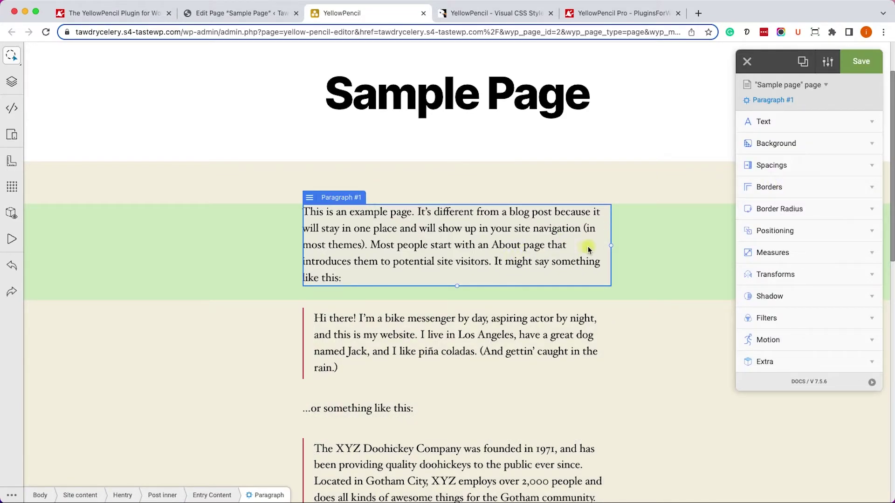
{"action": "left_click", "coordinate": [764, 122]}
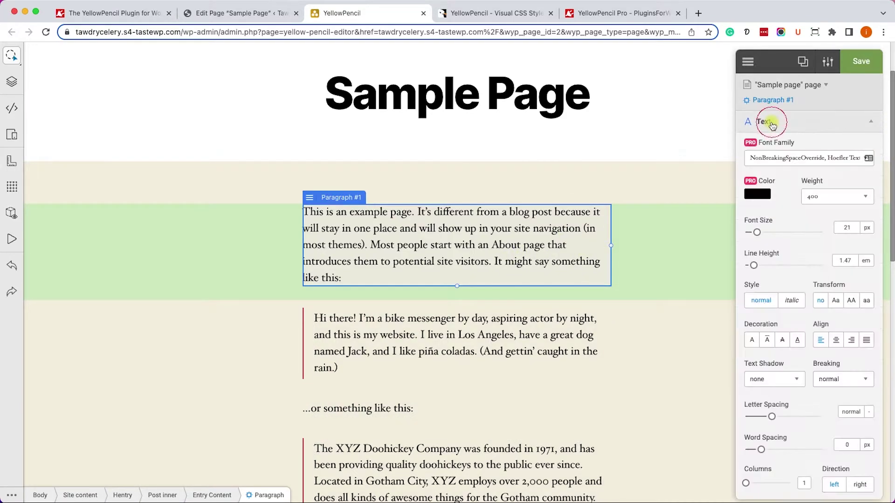
{"action": "mouse_move", "coordinate": [757, 232]}
{"action": "left_mouse_down"}
{"action": "mouse_move", "coordinate": [769, 232]}
{"action": "mouse_move", "coordinate": [760, 235]}
{"action": "left_mouse_up"}
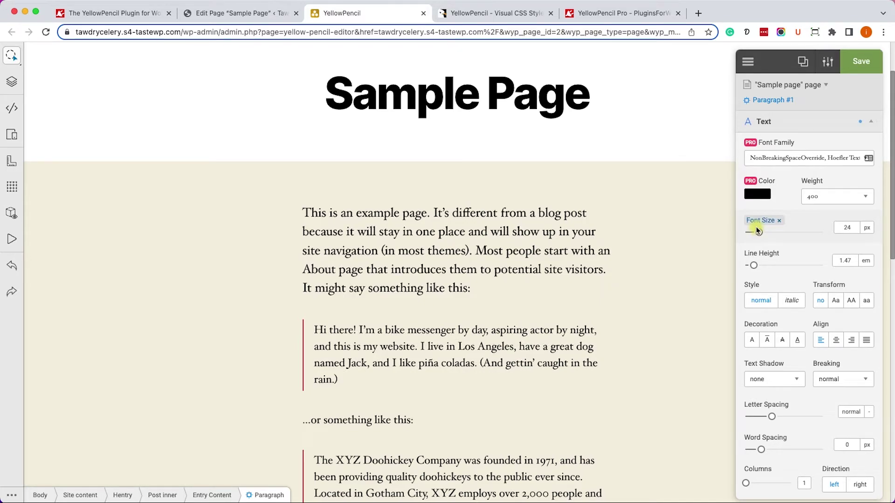
{"action": "left_click", "coordinate": [870, 64]}
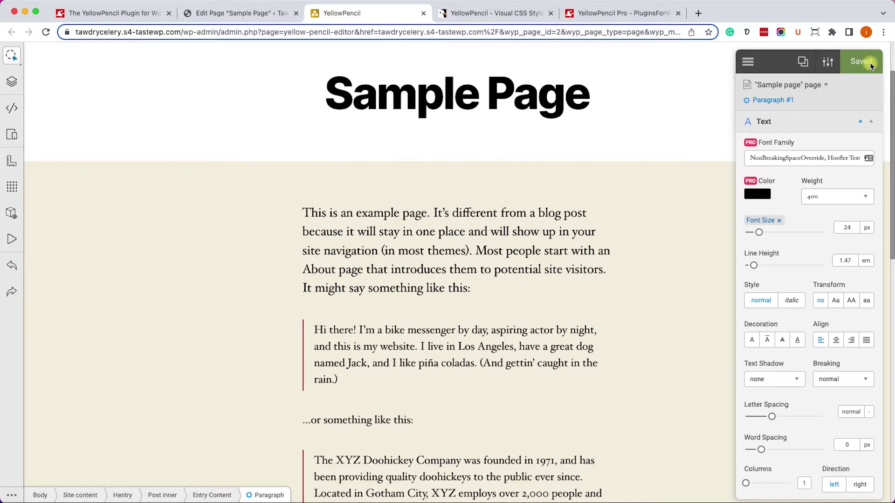
{"action": "left_click", "coordinate": [800, 63]}
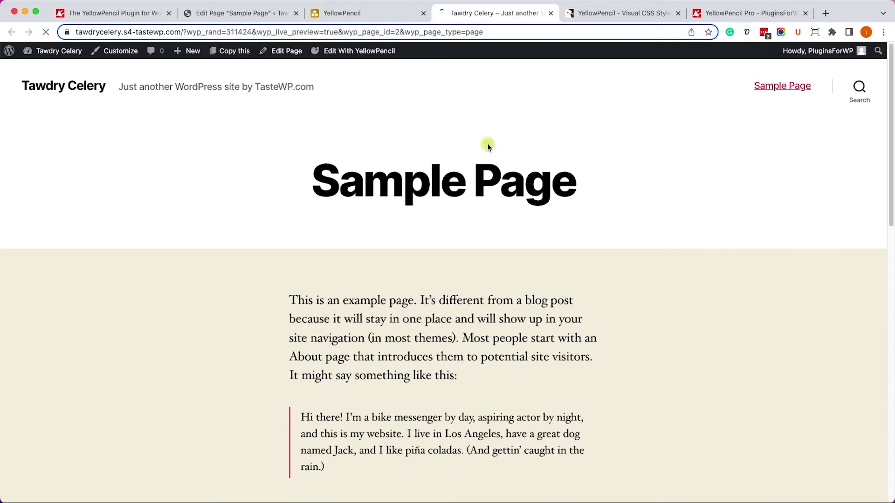
{"action": "scroll", "coordinate": [404, 308], "scroll_direction": "down", "scroll_amount": 2}
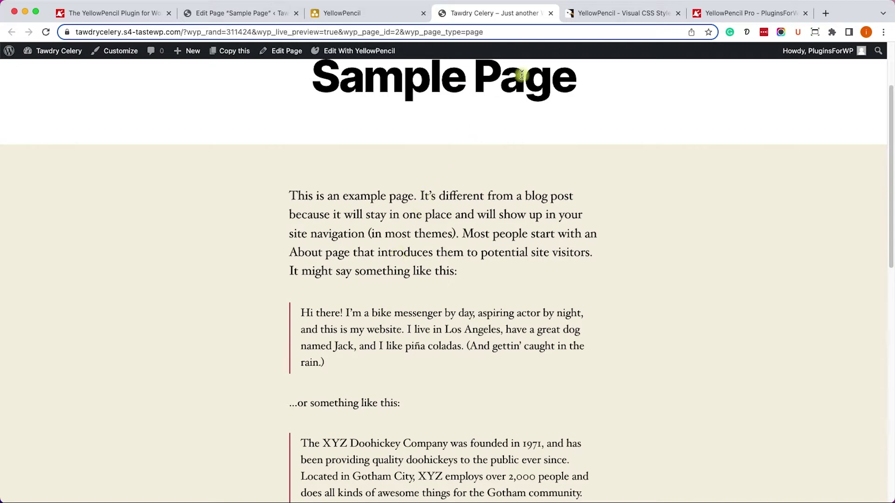
{"action": "left_click", "coordinate": [551, 13]}
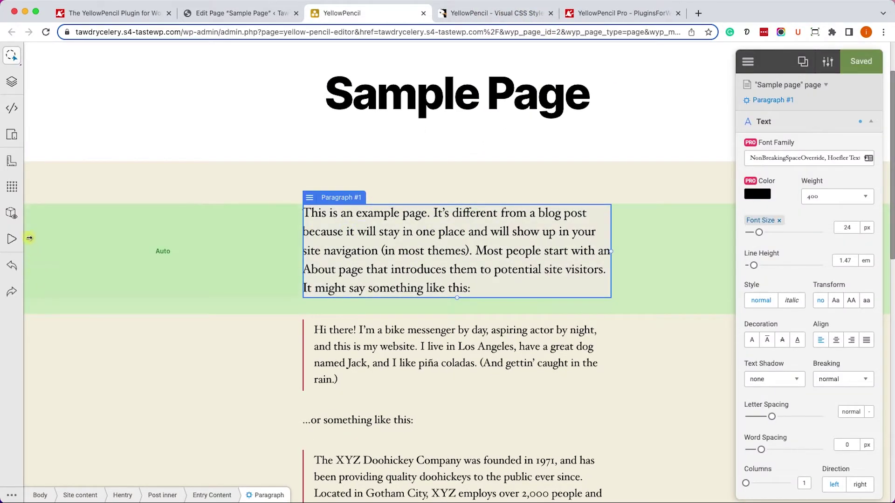
- In Responsive Mode at the 479px screen size, set the first paragraph's font size to 40 px
{"action": "left_click", "coordinate": [12, 135]}
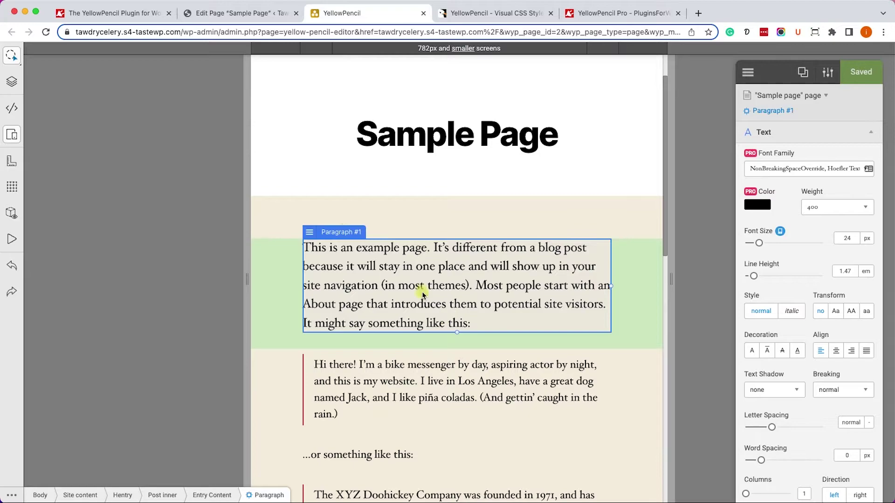
{"action": "left_click", "coordinate": [316, 49]}
{"action": "left_click", "coordinate": [351, 49]}
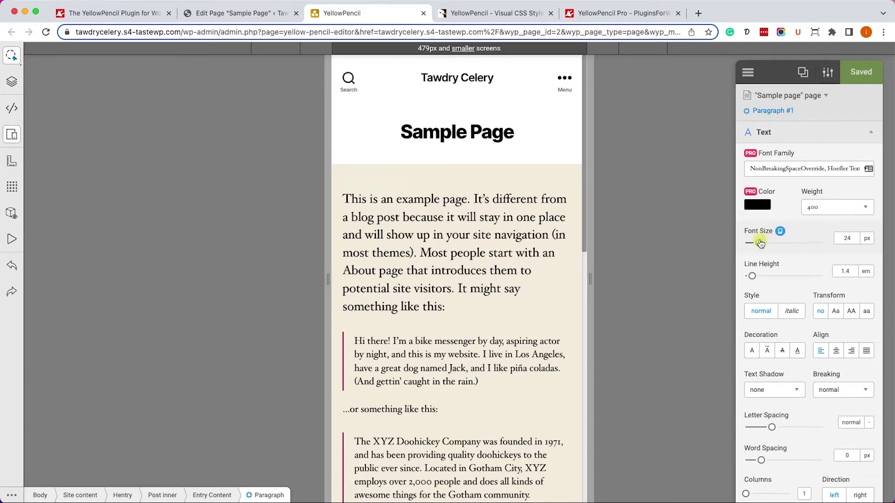
{"action": "left_click_drag", "start_coordinate": [761, 244], "coordinate": [773, 243]}
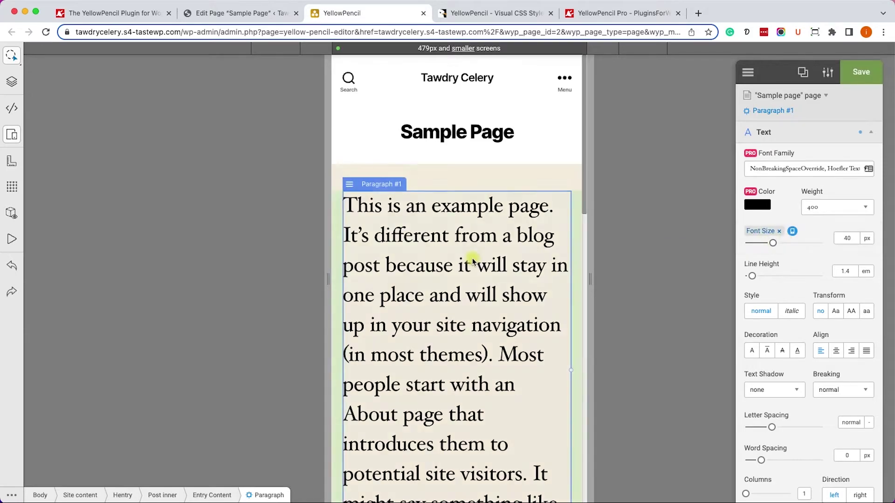
{"action": "scroll", "coordinate": [472, 260], "scroll_direction": "down", "scroll_amount": 5}
{"action": "scroll", "coordinate": [474, 263], "scroll_direction": "up", "scroll_amount": 3}
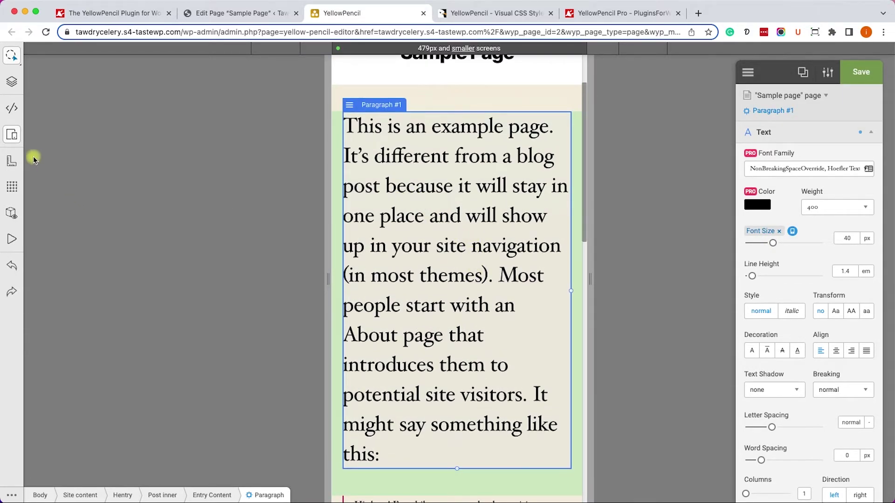
- Leave Responsive Mode, briefly recheck the 479px preview, then return to full width
{"action": "left_click", "coordinate": [10, 137]}
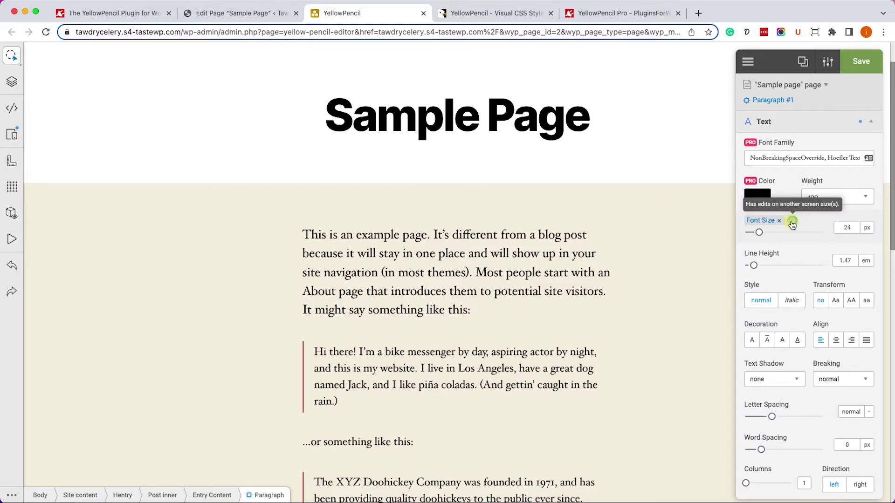
{"action": "left_click", "coordinate": [13, 139]}
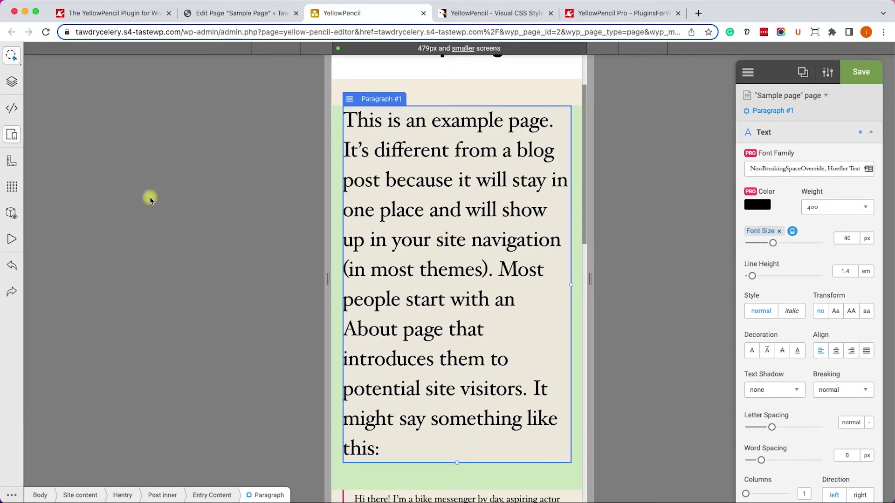
{"action": "left_click", "coordinate": [12, 135]}
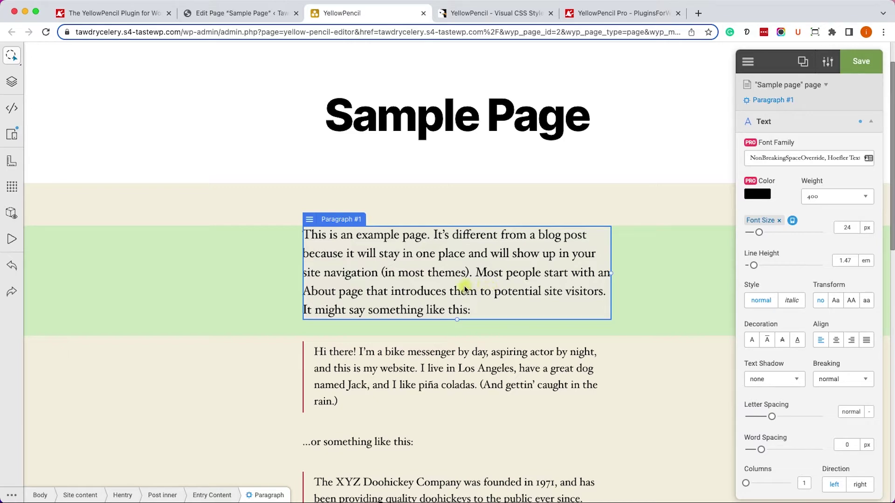
- In the CSS Editor, add background-color: blue; to the paragraph rule
{"action": "left_click", "coordinate": [11, 110]}
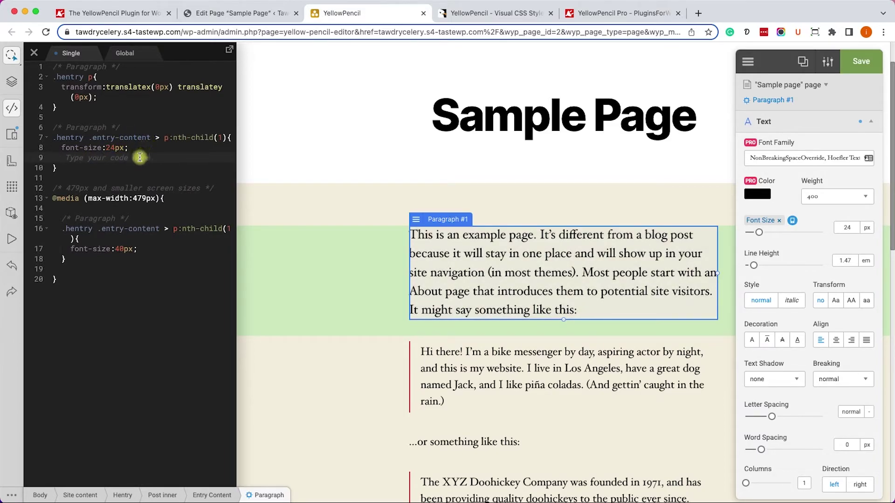
{"action": "type", "text": "background"}
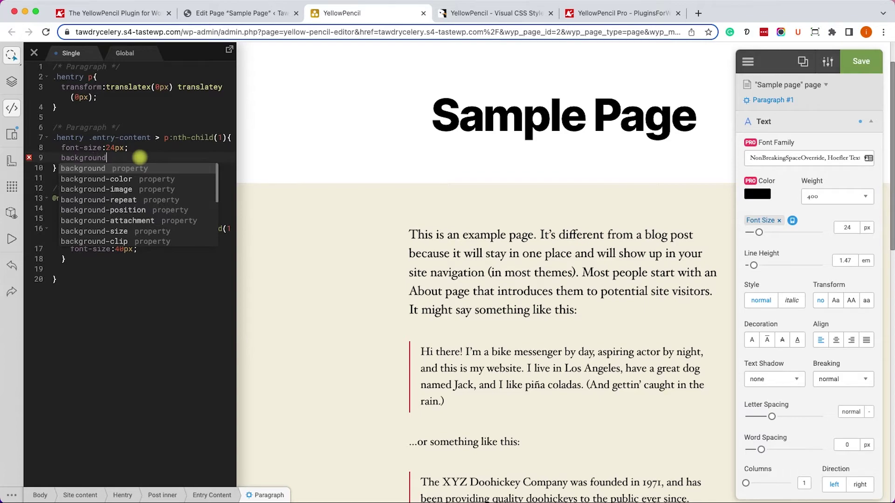
{"action": "key", "text": "Down"}
{"action": "key", "text": "Return"}
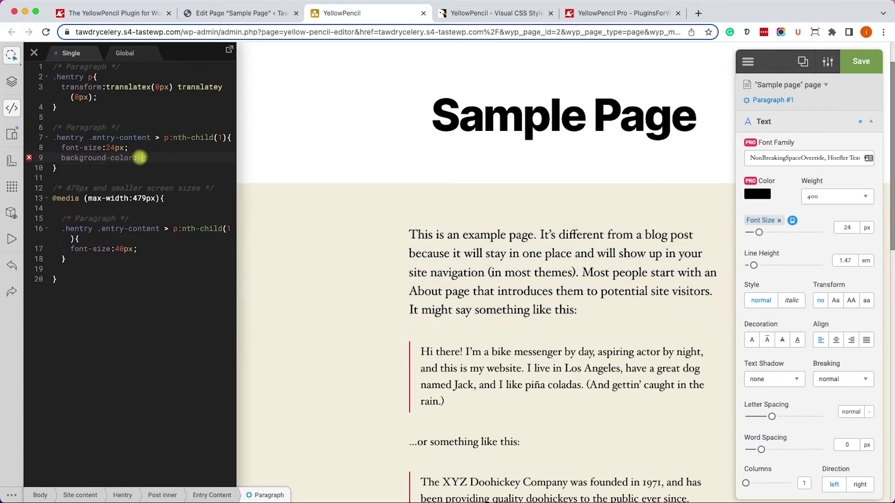
{"action": "type", "text": "blue"}
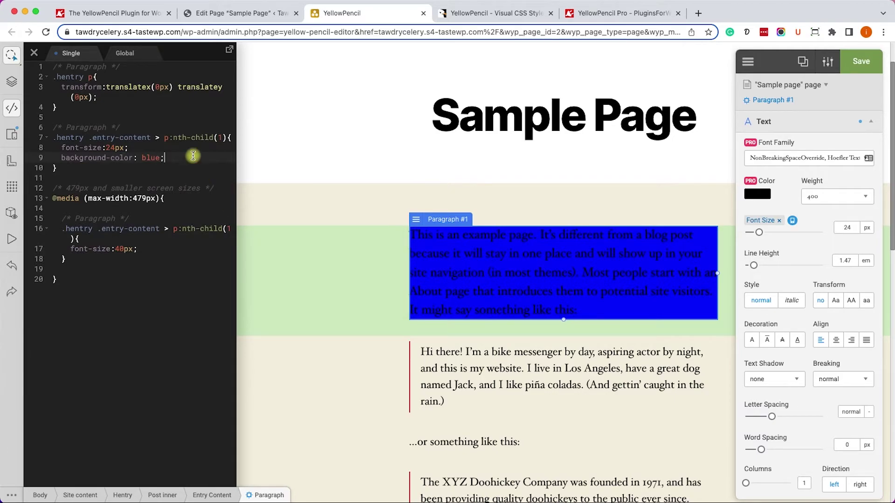
- Delete the background-color: blue line, then view the CodeCanyon YellowPencil listing
{"action": "left_click_drag", "start_coordinate": [194, 154], "coordinate": [193, 151]}
{"action": "key", "text": "BackSpace"}
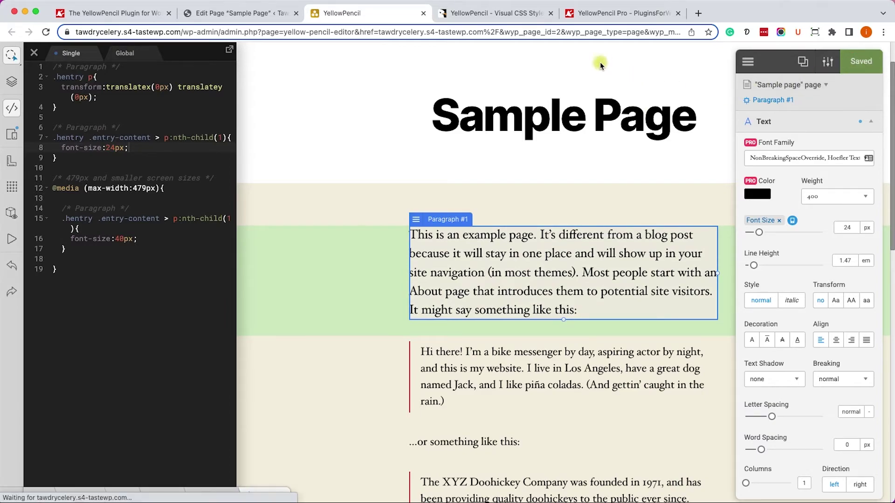
{"action": "left_click", "coordinate": [494, 15]}
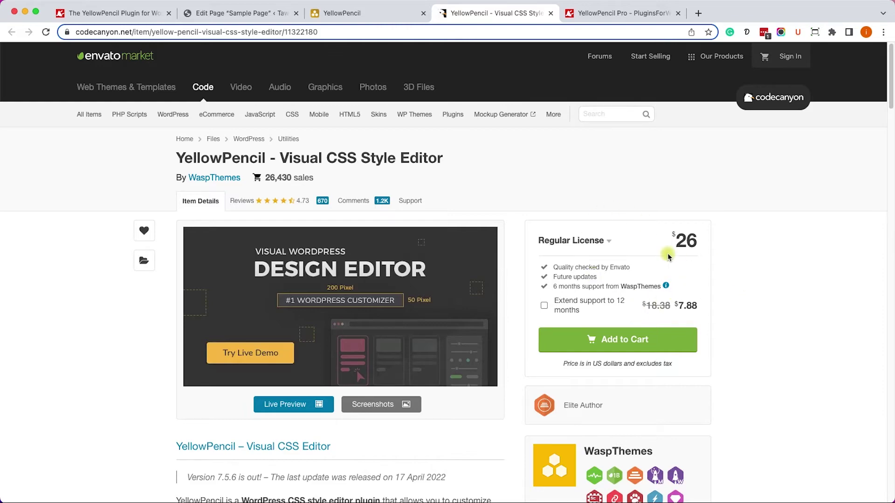
- Review the $4.99 YellowPencil Pro listing on PluginsForWP, then return to the Sample Page editor
{"action": "left_click", "coordinate": [623, 14]}
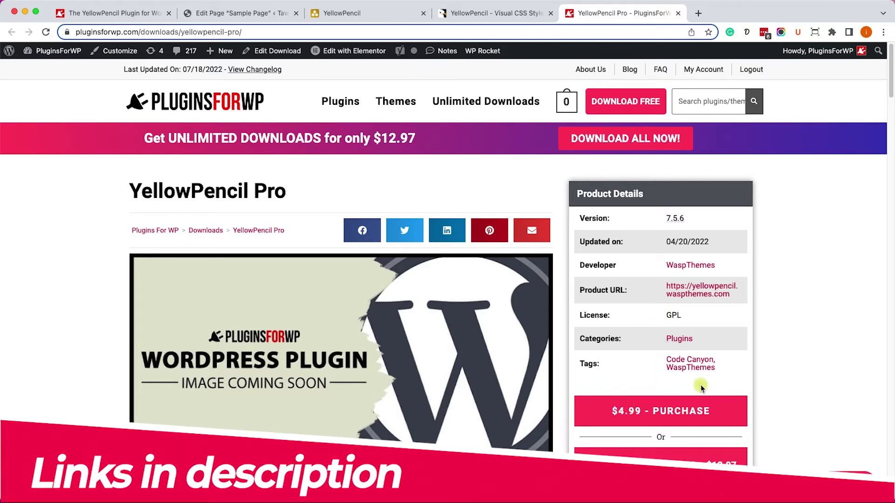
{"action": "left_click", "coordinate": [226, 14]}
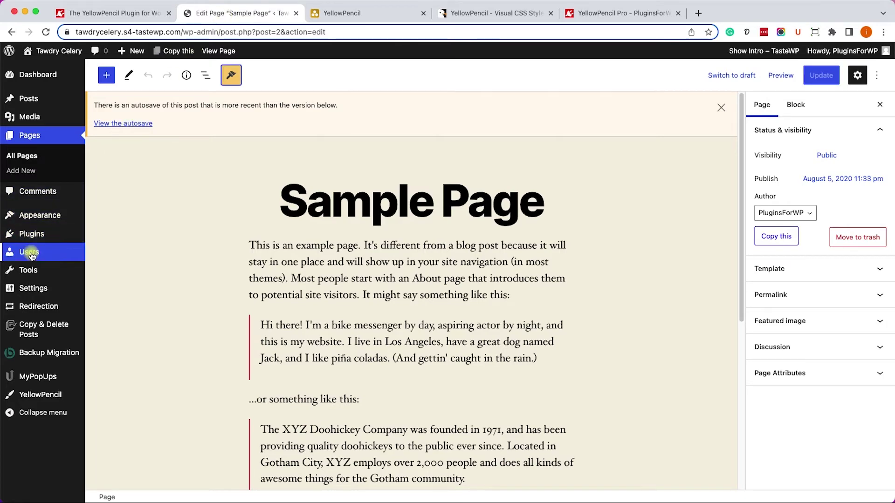
- Upload waspthemes-yellow-pencil.zip through Upload Plugin, install it, and activate it
{"action": "left_click", "coordinate": [105, 249], "text": "super"}
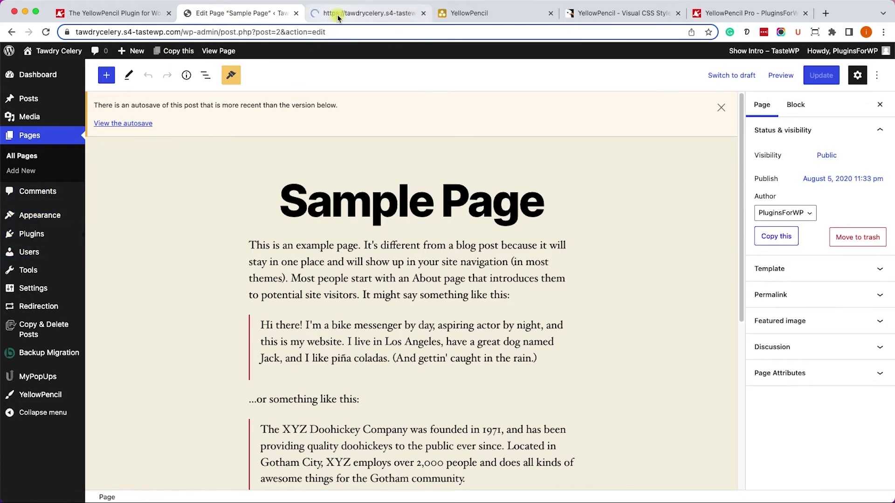
{"action": "left_click_drag", "start_coordinate": [339, 17], "coordinate": [240, 14]}
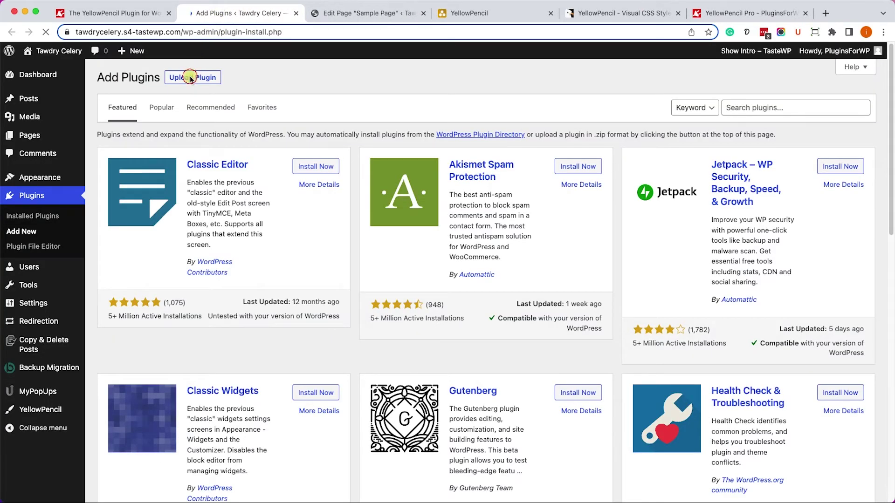
{"action": "left_click", "coordinate": [190, 79]}
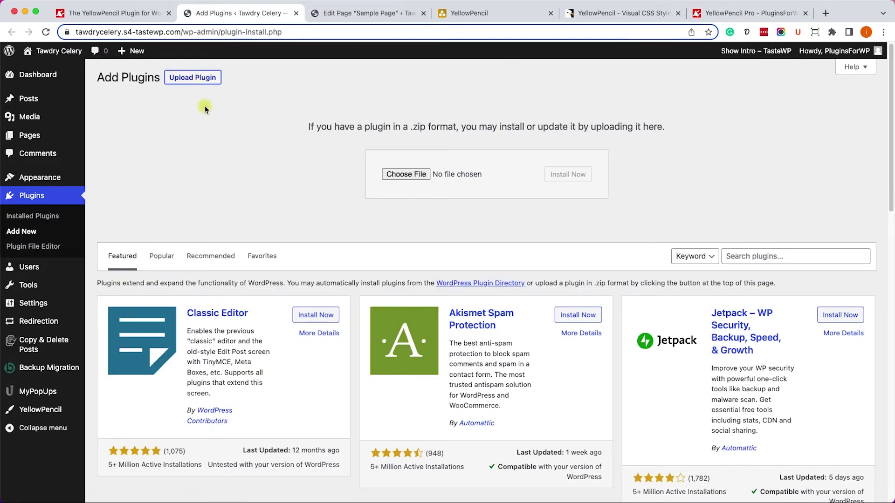
{"action": "left_click_drag", "start_coordinate": [330, 256], "coordinate": [396, 176]}
{"action": "left_click", "coordinate": [559, 176]}
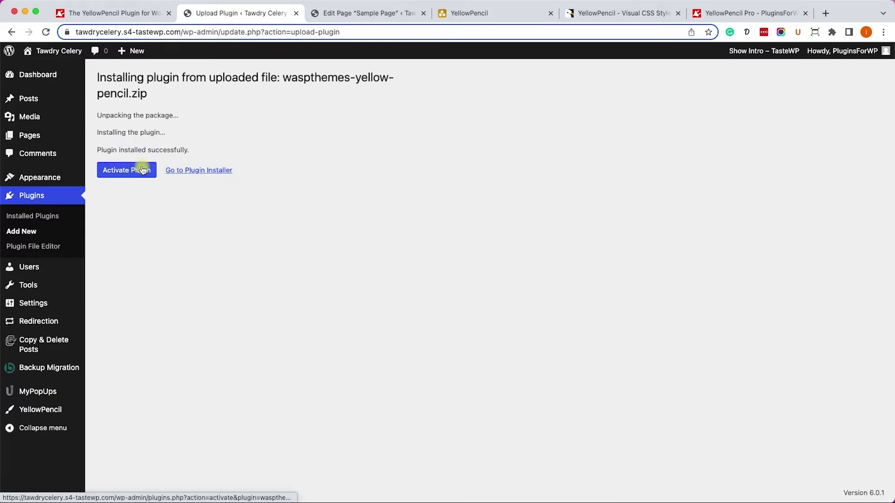
{"action": "left_click", "coordinate": [143, 170]}
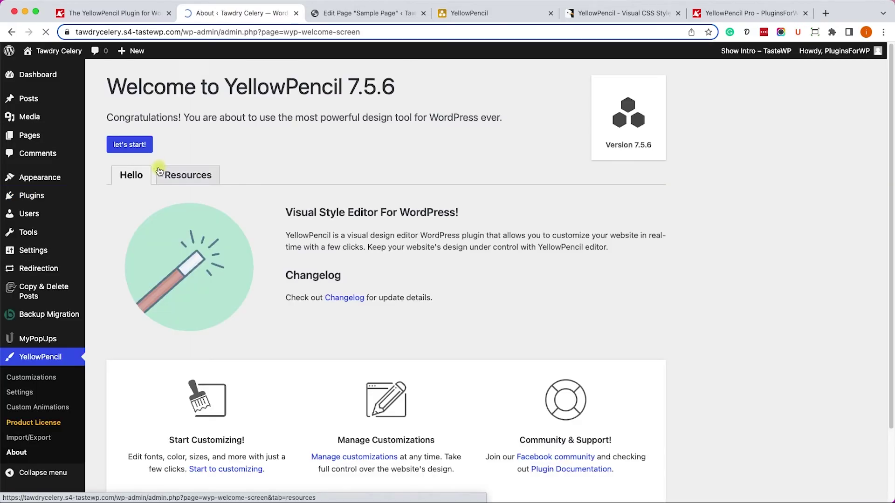
- Reload the YellowPencil editor and restrict the selection to only the first paragraph
{"action": "left_click", "coordinate": [460, 13]}
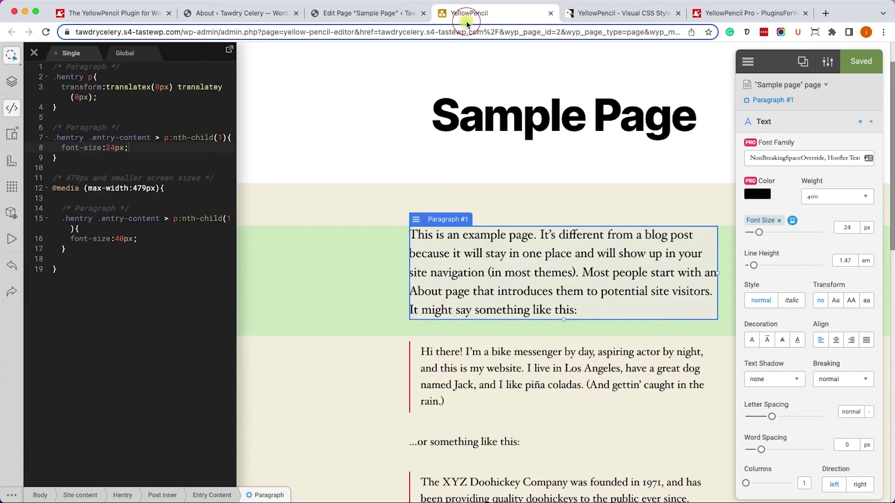
{"action": "left_click", "coordinate": [438, 304]}
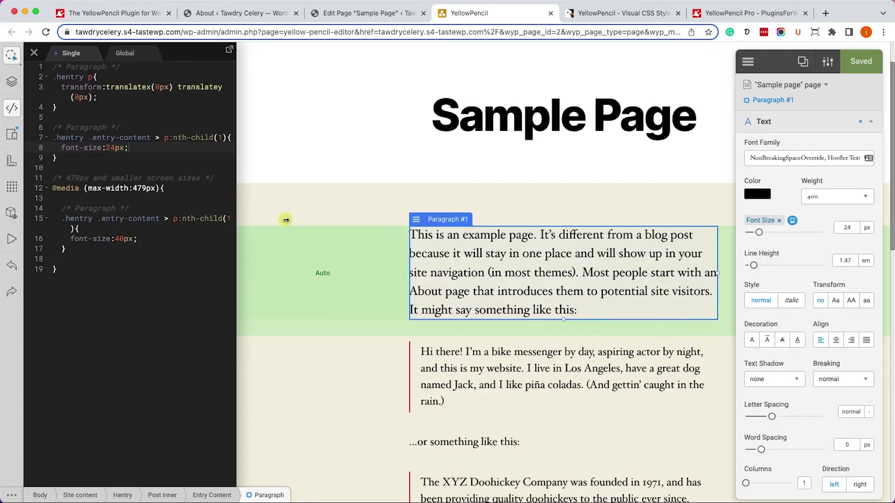
{"action": "left_click", "coordinate": [46, 31]}
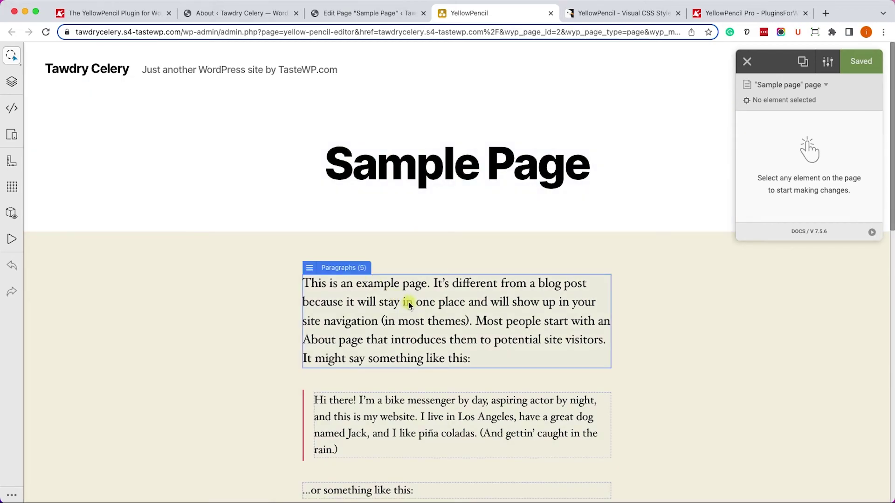
{"action": "left_click", "coordinate": [410, 303]}
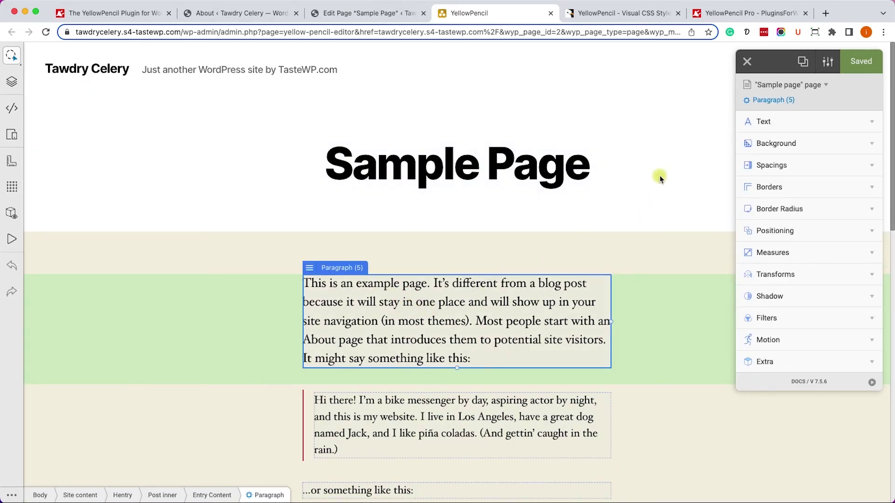
{"action": "left_click", "coordinate": [773, 100]}
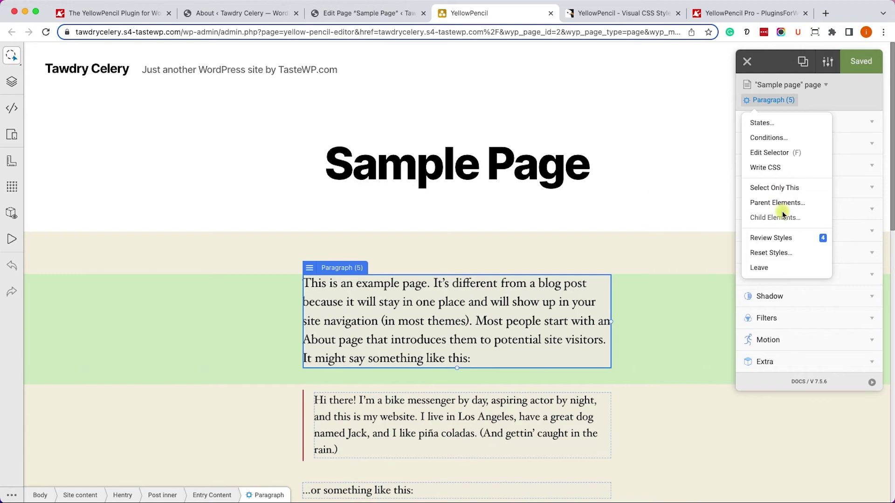
{"action": "left_click", "coordinate": [781, 188]}
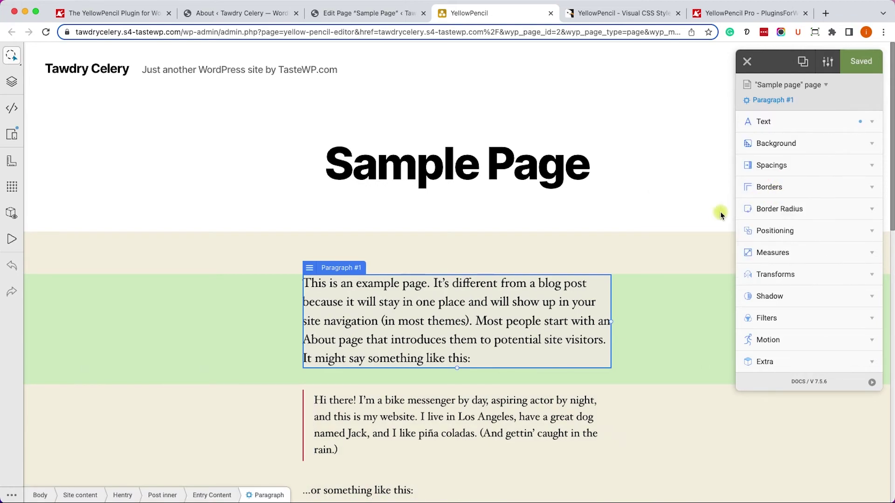
- Give the first paragraph a pink #e2aaaa background color
{"action": "left_click", "coordinate": [820, 148]}
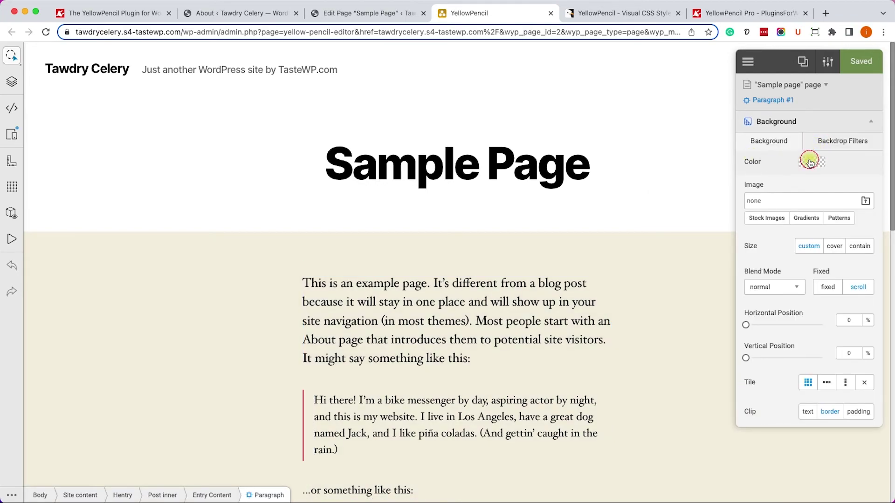
{"action": "left_click", "coordinate": [809, 161]}
{"action": "left_click", "coordinate": [803, 188]}
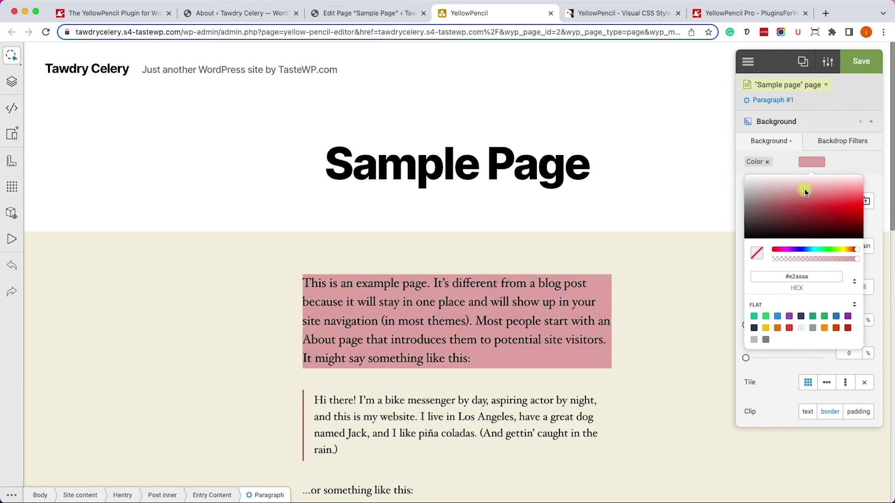
{"action": "left_click", "coordinate": [806, 120]}
{"action": "left_click", "coordinate": [806, 121]}
- Set the first paragraph's text color to blue #285eff and save the changes
{"action": "left_click", "coordinate": [808, 121]}
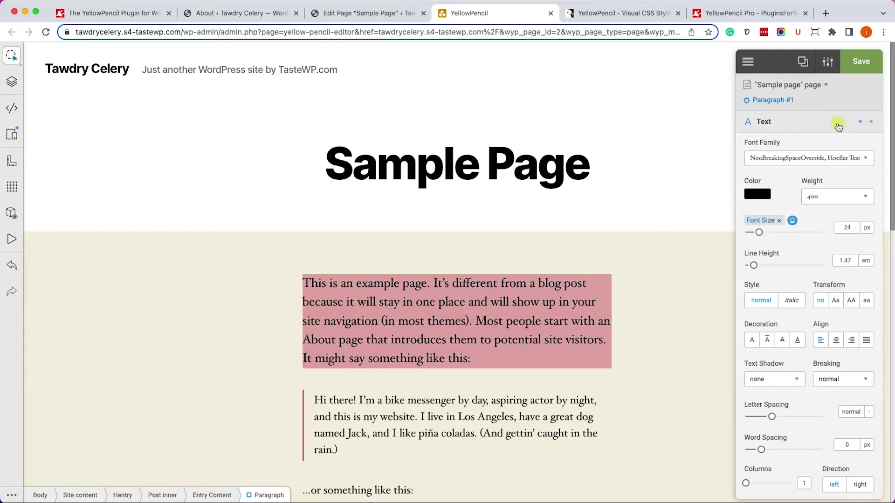
{"action": "left_click", "coordinate": [757, 193]}
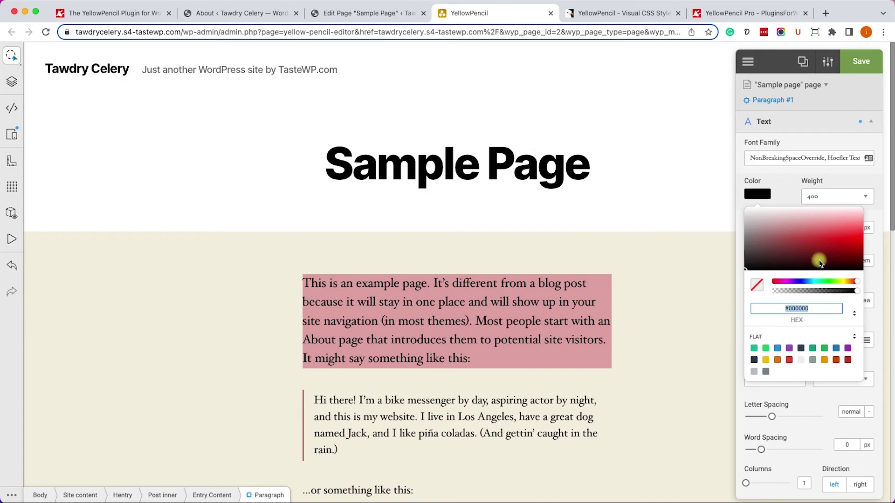
{"action": "left_click_drag", "start_coordinate": [832, 285], "coordinate": [804, 282]}
{"action": "left_click_drag", "start_coordinate": [821, 240], "coordinate": [884, 234]}
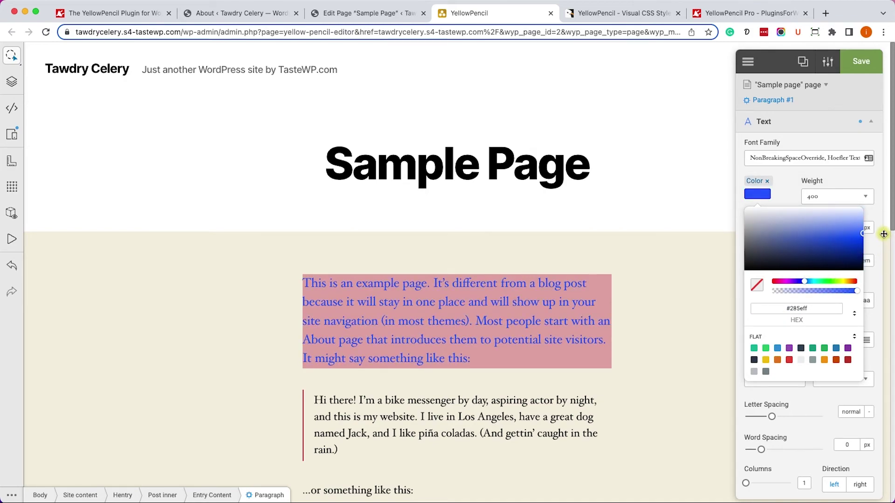
{"action": "left_click", "coordinate": [863, 65]}
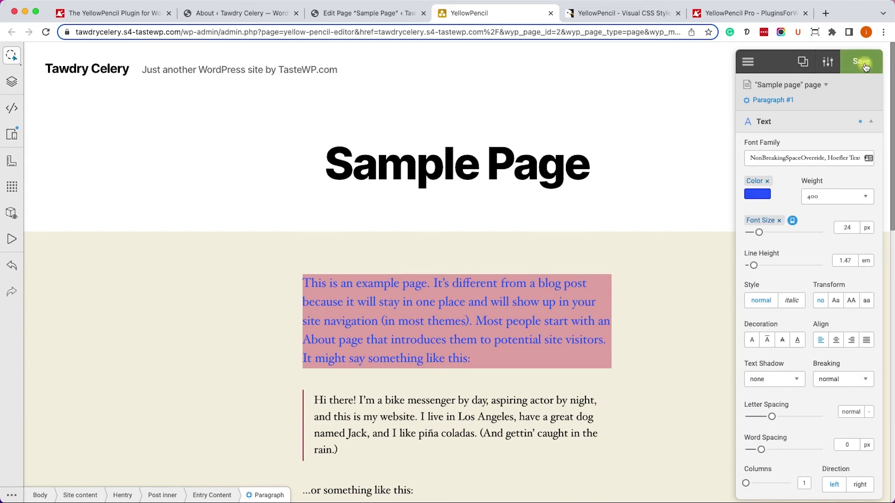
{"action": "left_click", "coordinate": [865, 65]}
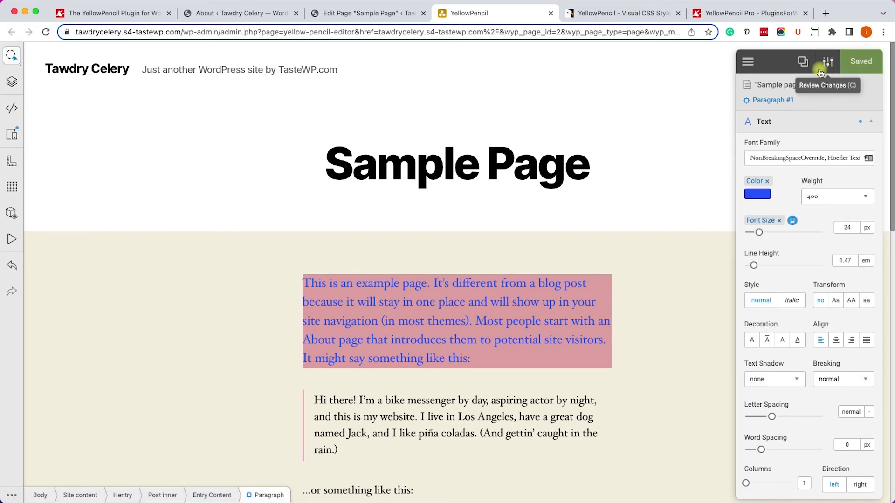
- Open the Sample Page in Live Preview and scroll to its pink-background, blue-text first paragraph
{"action": "left_click", "coordinate": [802, 65]}
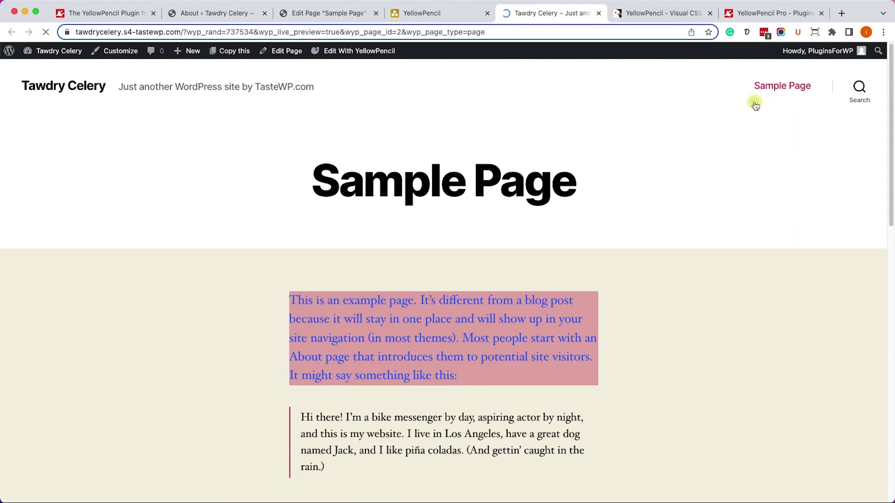
{"action": "scroll", "coordinate": [593, 255], "scroll_direction": "down", "scroll_amount": 2}
{"action": "scroll", "coordinate": [593, 255], "scroll_direction": "down", "scroll_amount": 5}
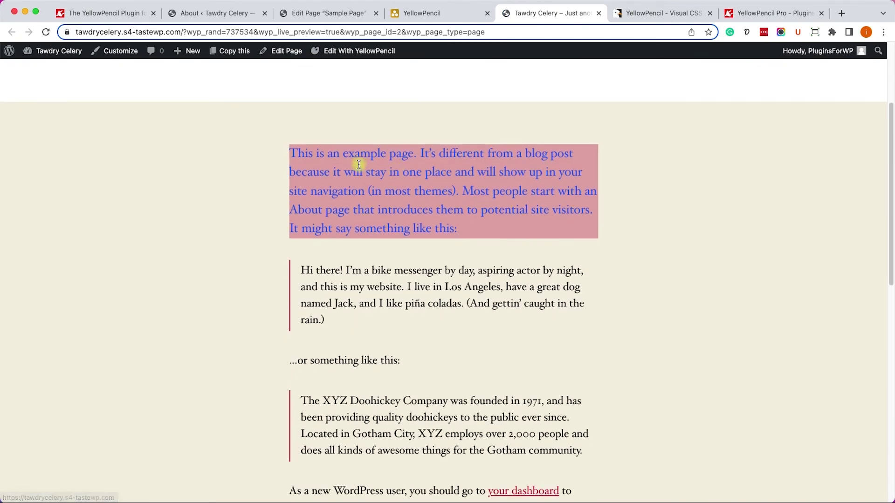